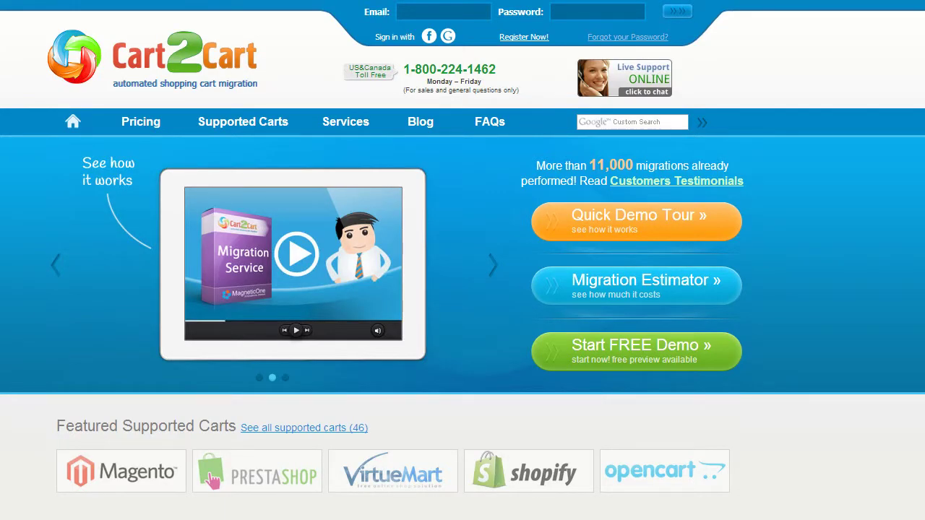
- Register a new Cart2Cart account with the user's e-mail, full name and password, accepting the Terms of Service
{"action": "left_click", "coordinate": [527, 39]}
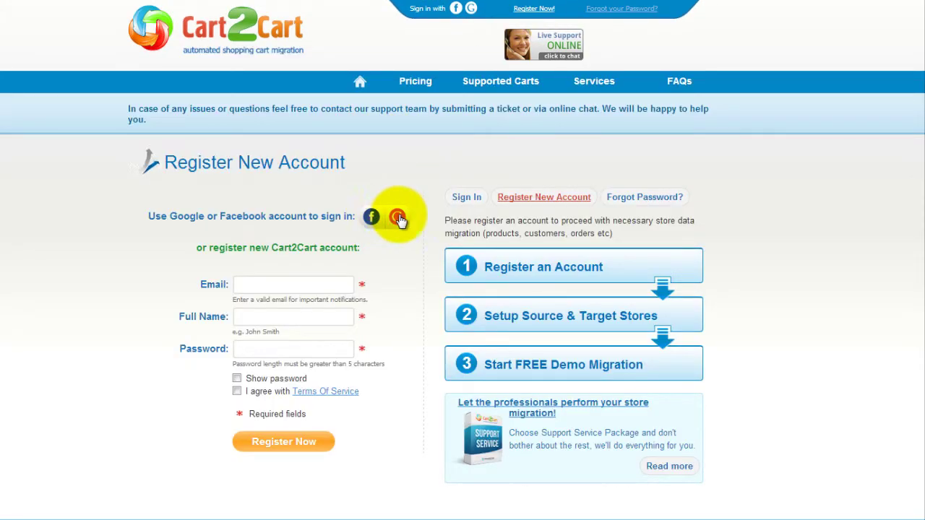
{"action": "left_click", "coordinate": [348, 286]}
{"action": "type", "text": "your@email.com"}
{"action": "key", "text": "Tab"}
{"action": "type", "text": "John Smith"}
{"action": "key", "text": "Tab"}
{"action": "type", "text": "••••••••••••••"}
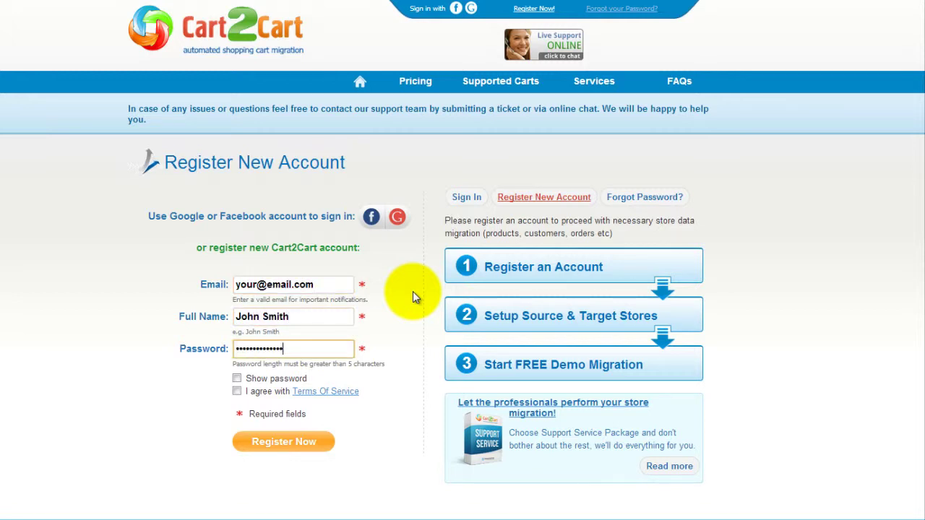
{"action": "left_click", "coordinate": [237, 391]}
{"action": "left_click", "coordinate": [284, 442]}
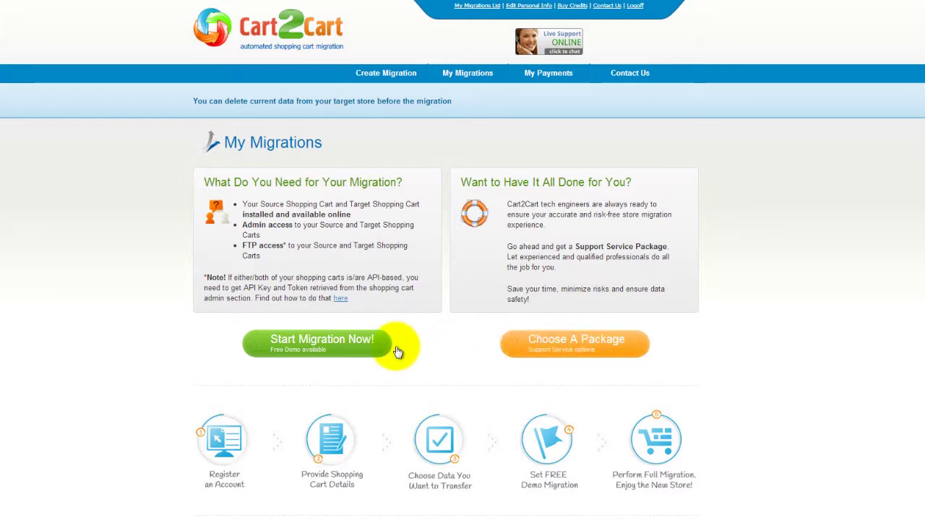
{"action": "left_click", "coordinate": [350, 353]}
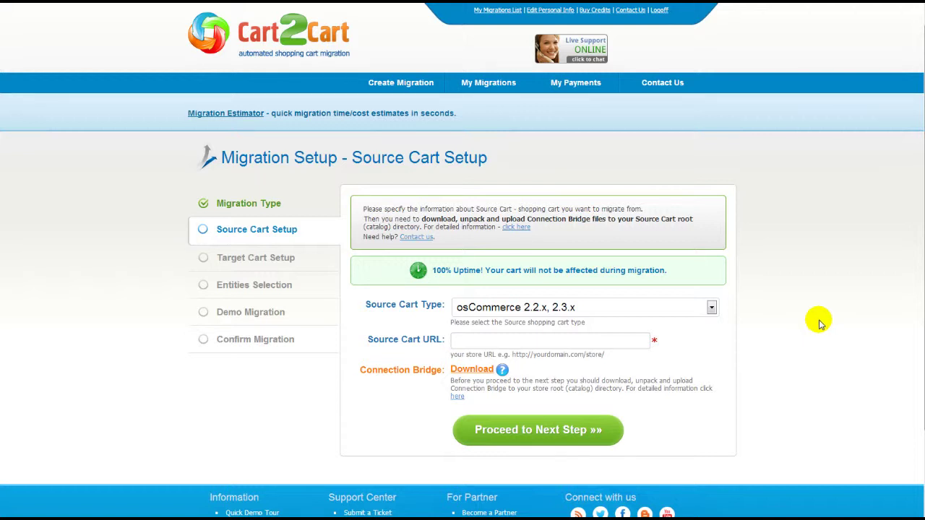
{"action": "left_click", "coordinate": [712, 308]}
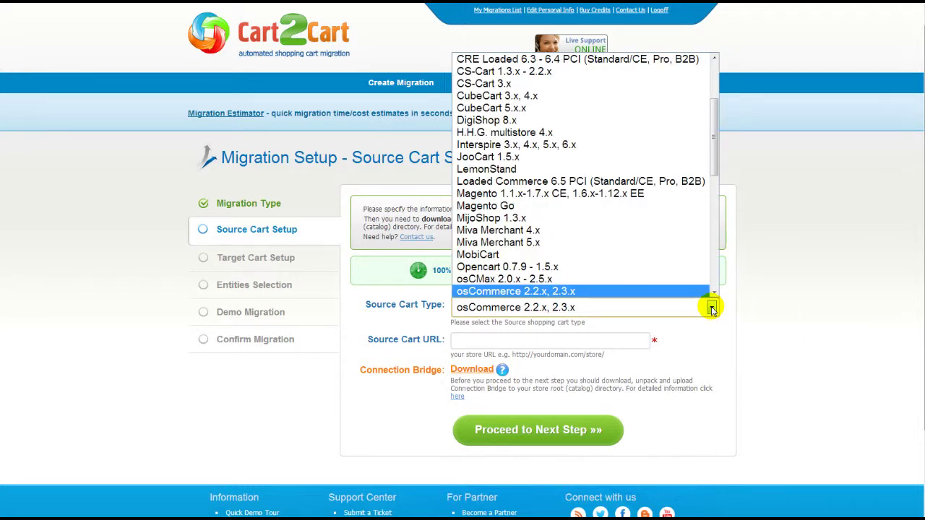
{"action": "left_click", "coordinate": [688, 193]}
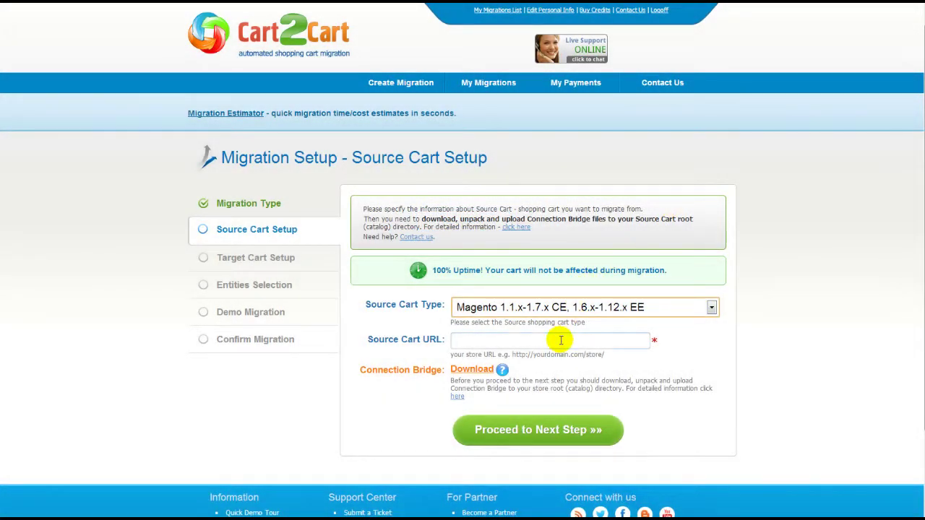
{"action": "left_click", "coordinate": [564, 339]}
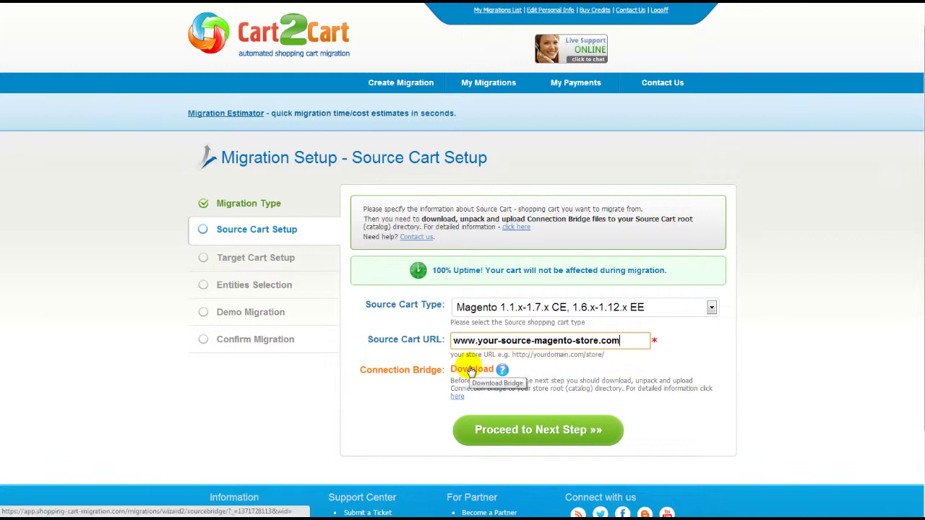
- Read through the Connection Bridge FAQ, then continue to Target Cart Setup
{"action": "left_click", "coordinate": [458, 397]}
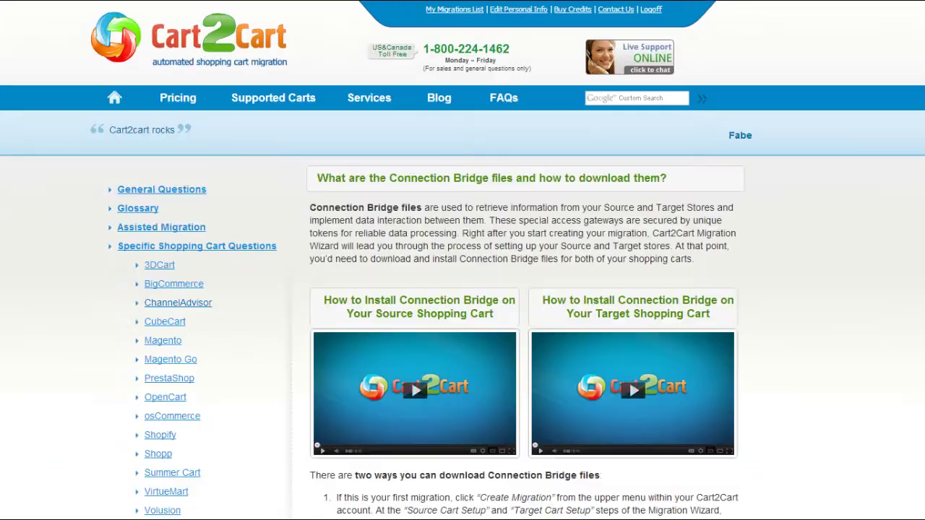
{"action": "scroll", "coordinate": [463, 260], "scroll_direction": "down", "scroll_amount": 3}
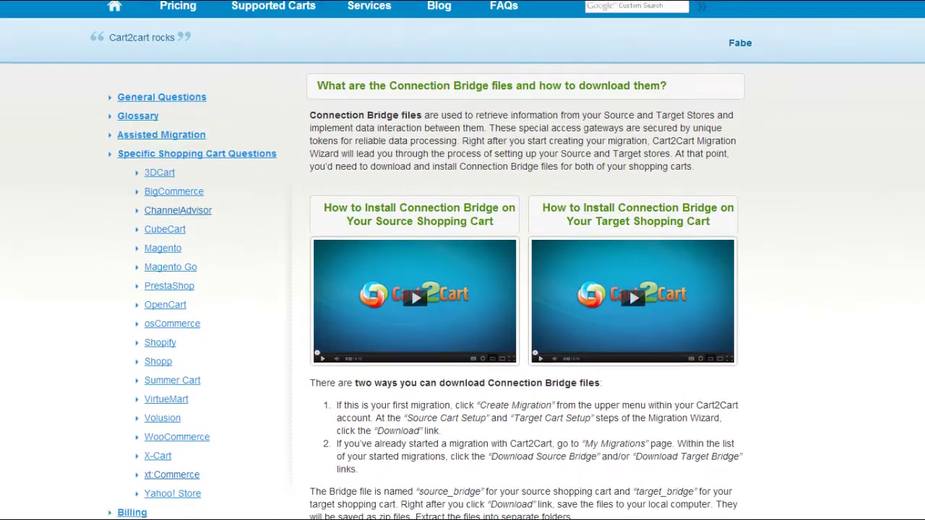
{"action": "scroll", "coordinate": [463, 261], "scroll_direction": "down", "scroll_amount": 1}
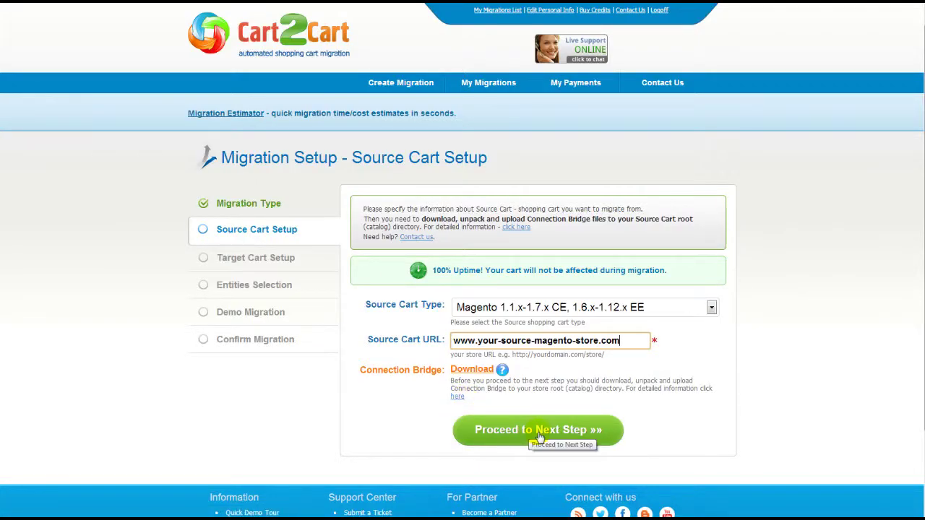
{"action": "left_click", "coordinate": [539, 434]}
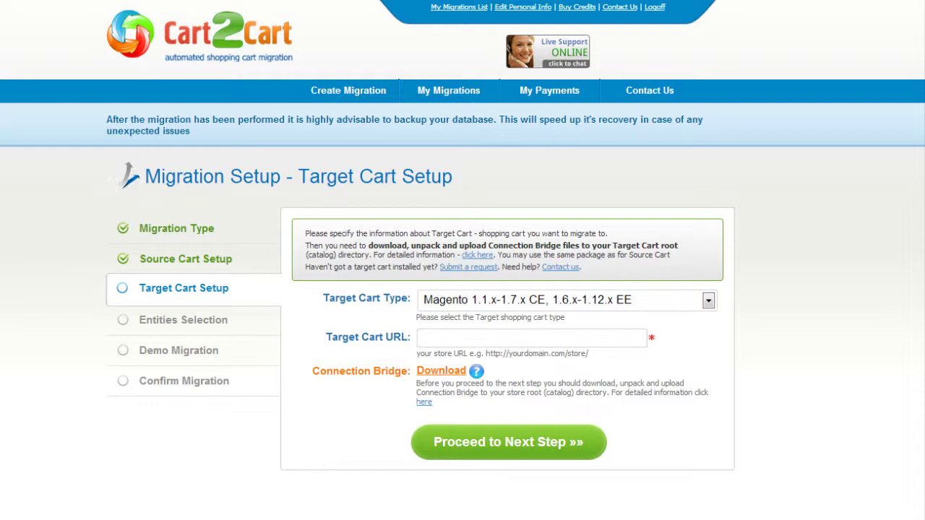
{"action": "left_click", "coordinate": [709, 301]}
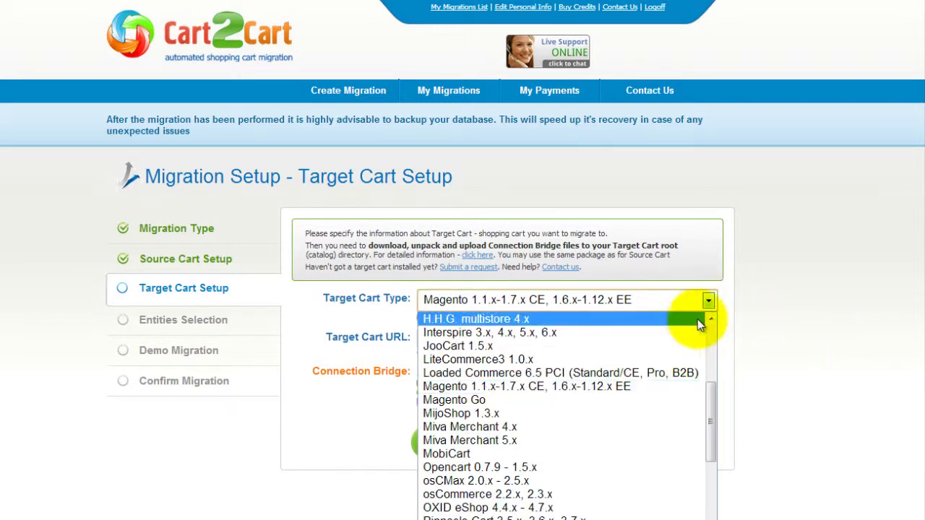
{"action": "left_click", "coordinate": [604, 470]}
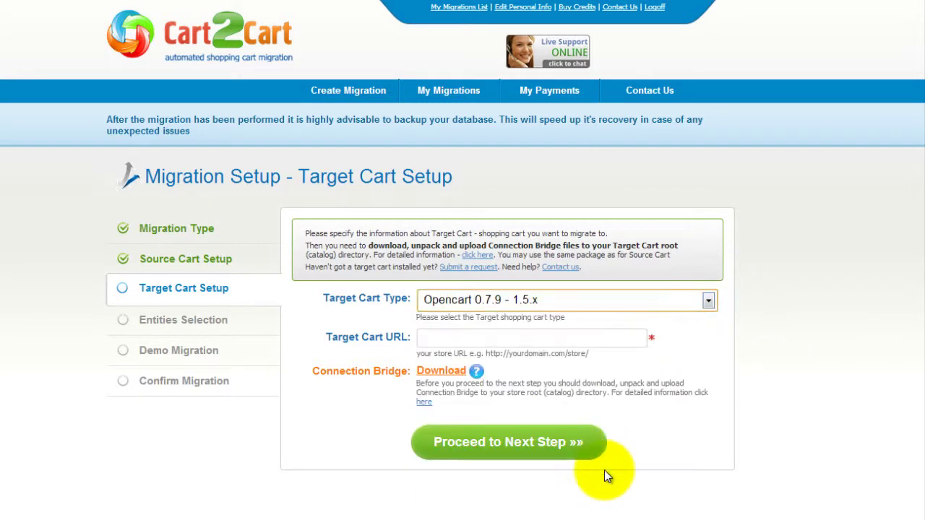
{"action": "left_click", "coordinate": [608, 340]}
{"action": "type", "text": "www"}
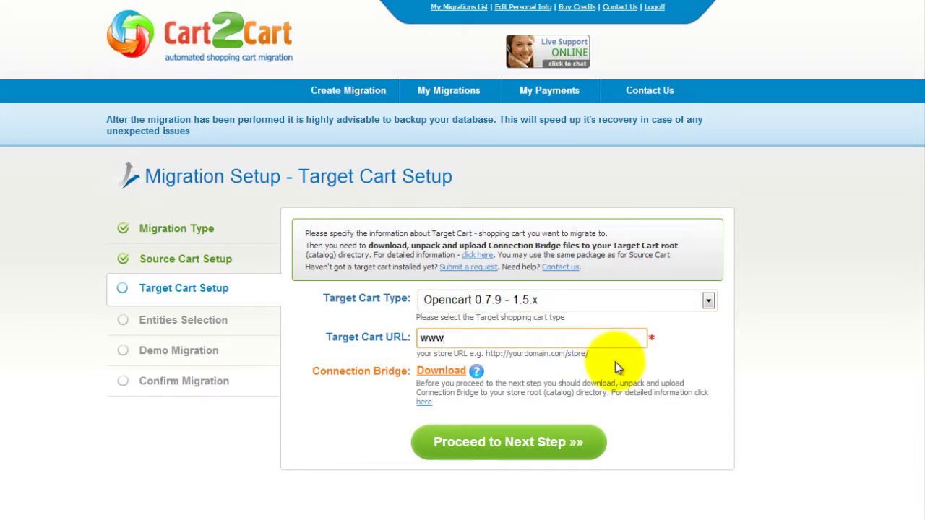
{"action": "type", "text": ".your-current-opencart-store.com"}
{"action": "left_click", "coordinate": [618, 369]}
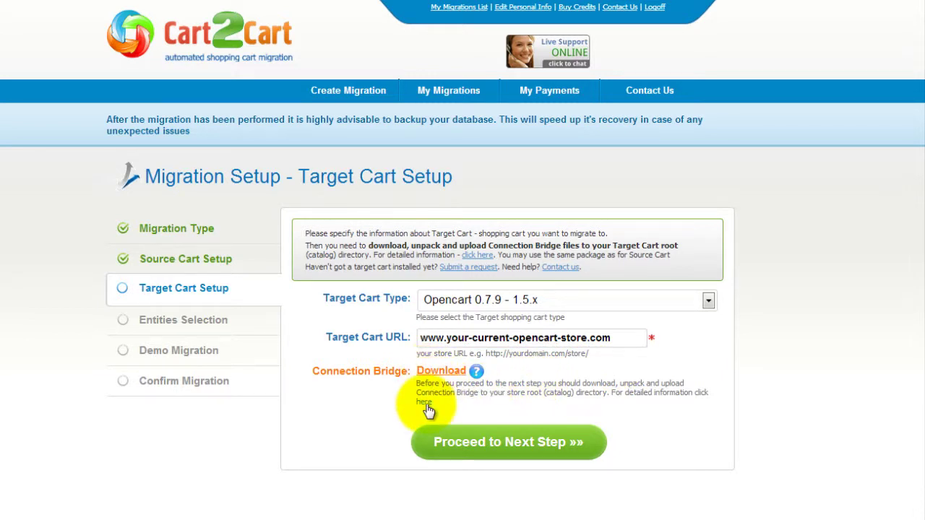
{"action": "left_click", "coordinate": [500, 441]}
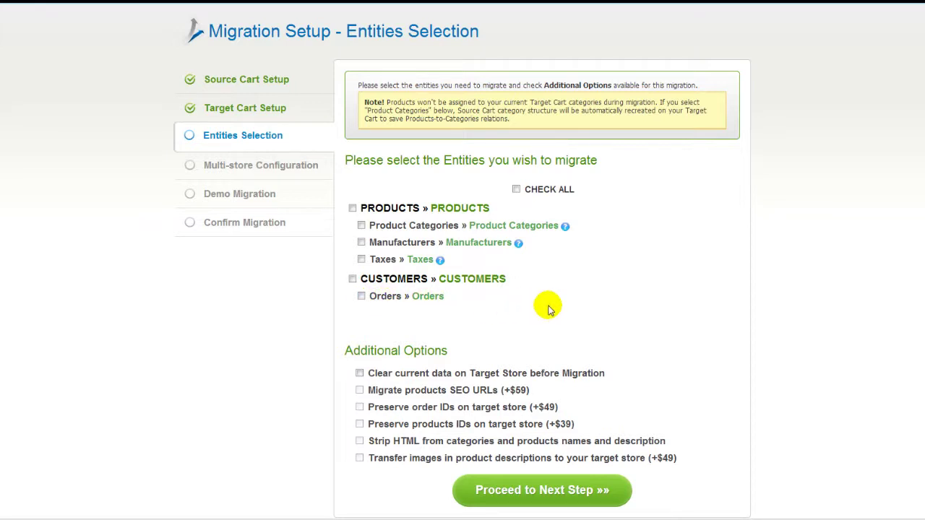
- Select all entities, leaving clear-target-data and product SEO URLs off, and continue to Multi-store Configuration
{"action": "left_click", "coordinate": [516, 190]}
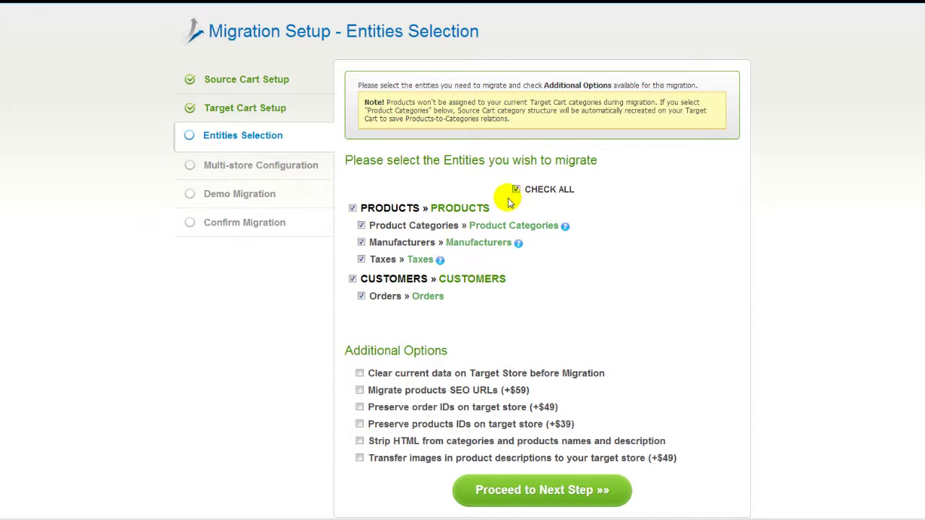
{"action": "left_click", "coordinate": [360, 374]}
{"action": "left_click", "coordinate": [359, 374]}
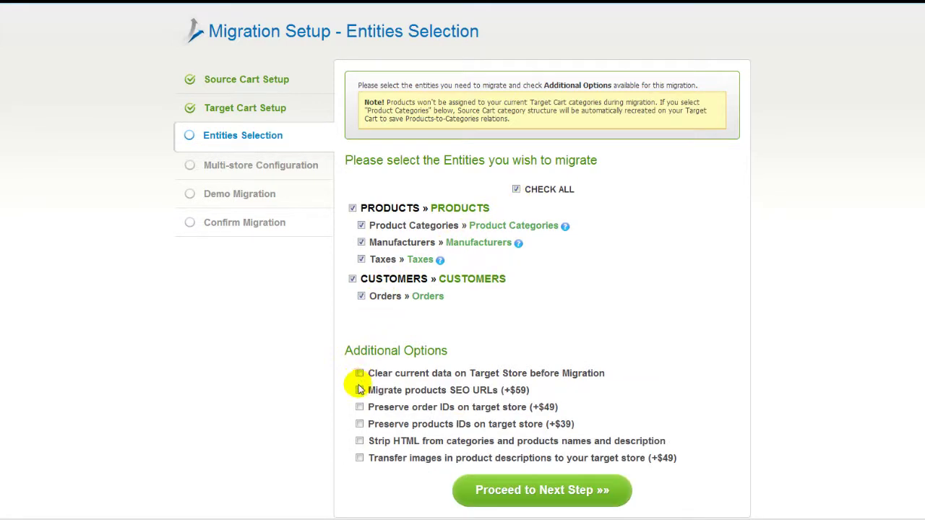
{"action": "left_click", "coordinate": [359, 390]}
{"action": "left_click", "coordinate": [360, 391]}
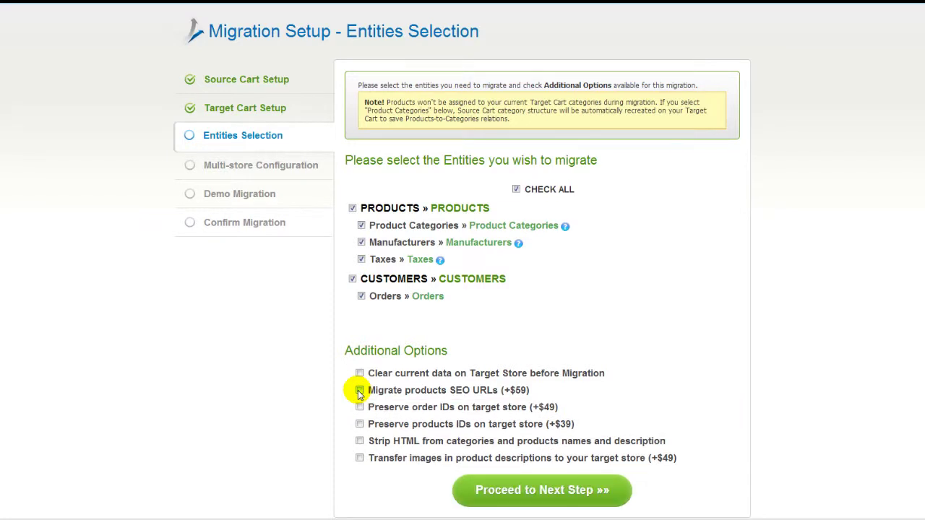
{"action": "left_click", "coordinate": [544, 497]}
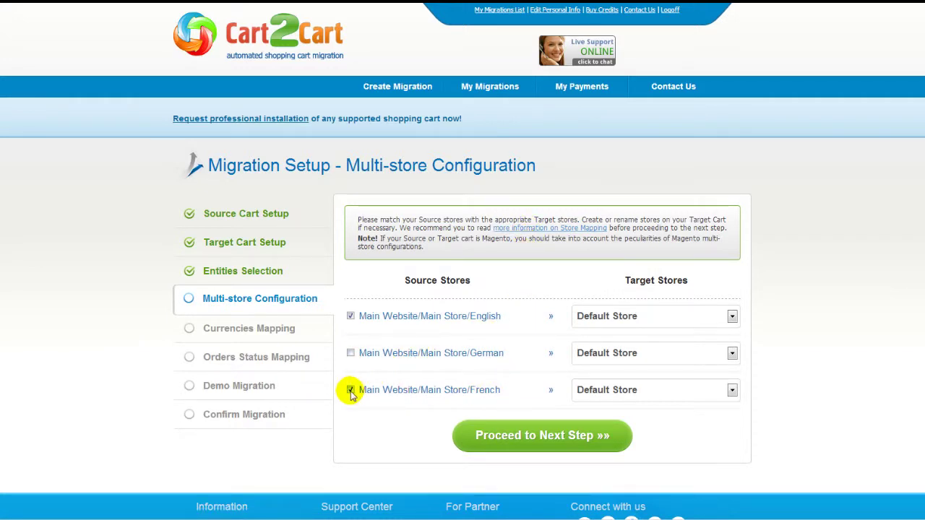
- Accept the multi-store mapping, map US Dollar to US Dollar, and continue to order statuses
{"action": "left_click", "coordinate": [532, 435]}
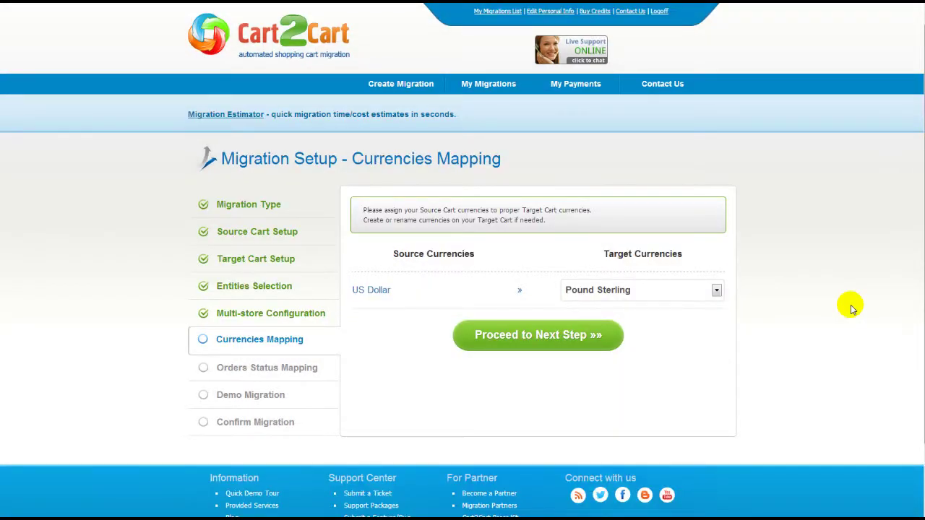
{"action": "left_click", "coordinate": [717, 289]}
{"action": "left_click", "coordinate": [705, 319]}
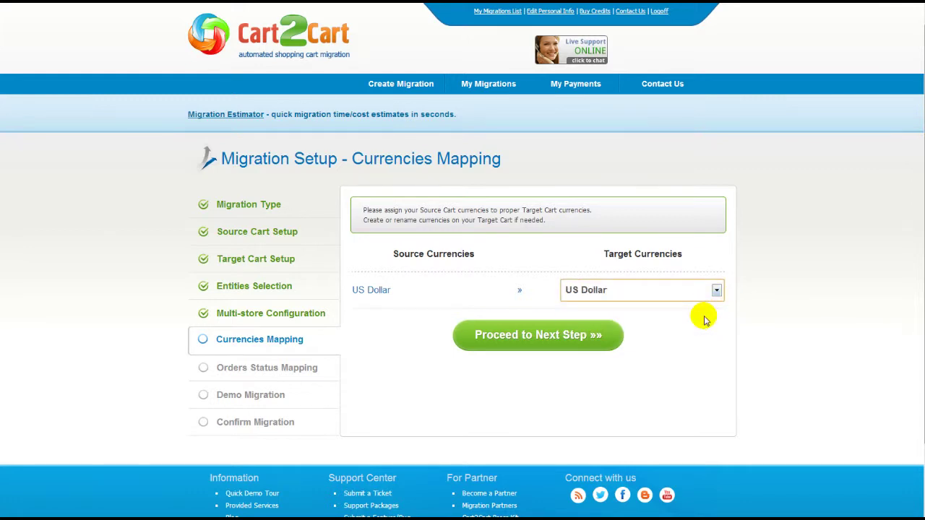
{"action": "left_click", "coordinate": [586, 331]}
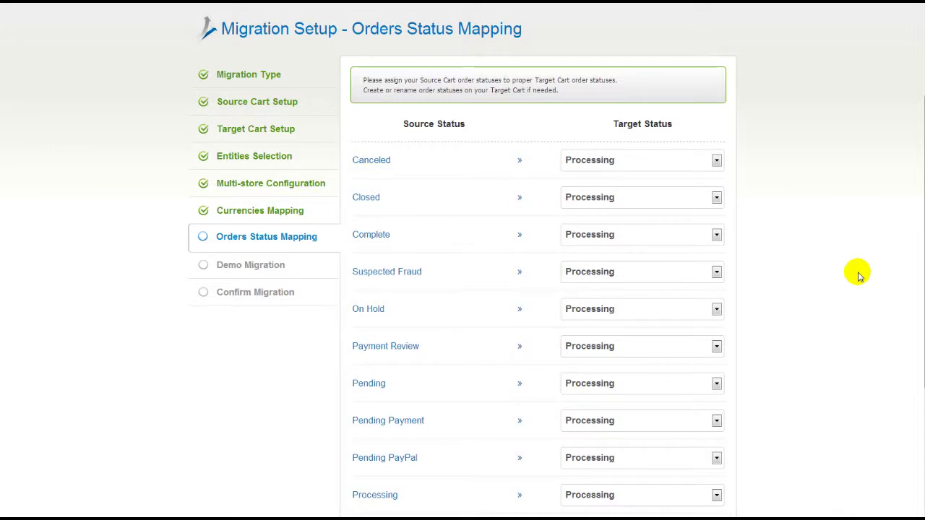
- Map Canceled to Canceled, Closed to Shipped, Complete to Complete, and proceed to Demo Migration
{"action": "left_click", "coordinate": [712, 160]}
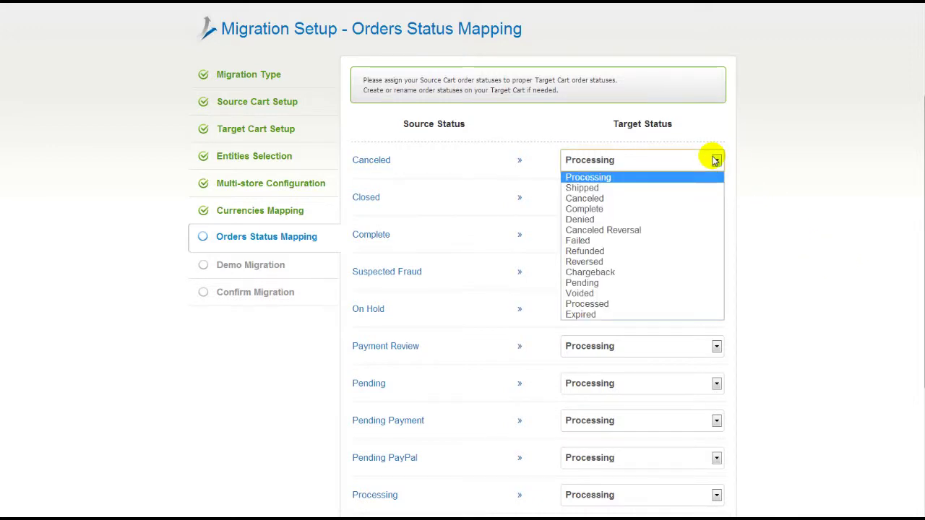
{"action": "left_click", "coordinate": [700, 200]}
{"action": "left_click", "coordinate": [717, 199]}
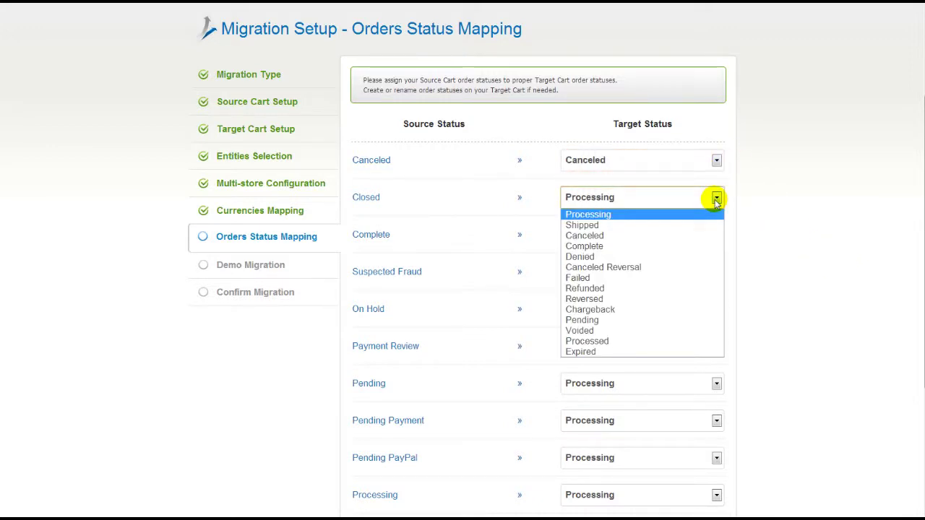
{"action": "left_click", "coordinate": [698, 225]}
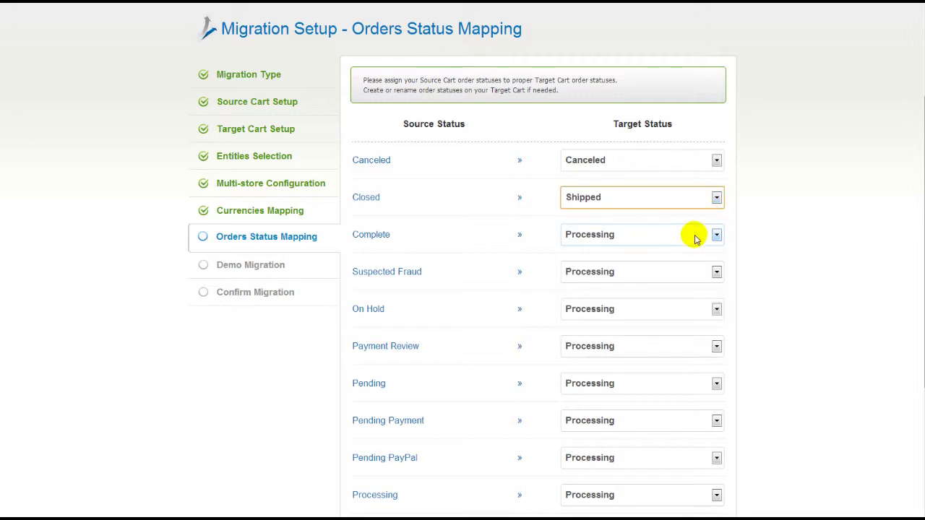
{"action": "left_click", "coordinate": [695, 237]}
{"action": "left_click", "coordinate": [696, 283]}
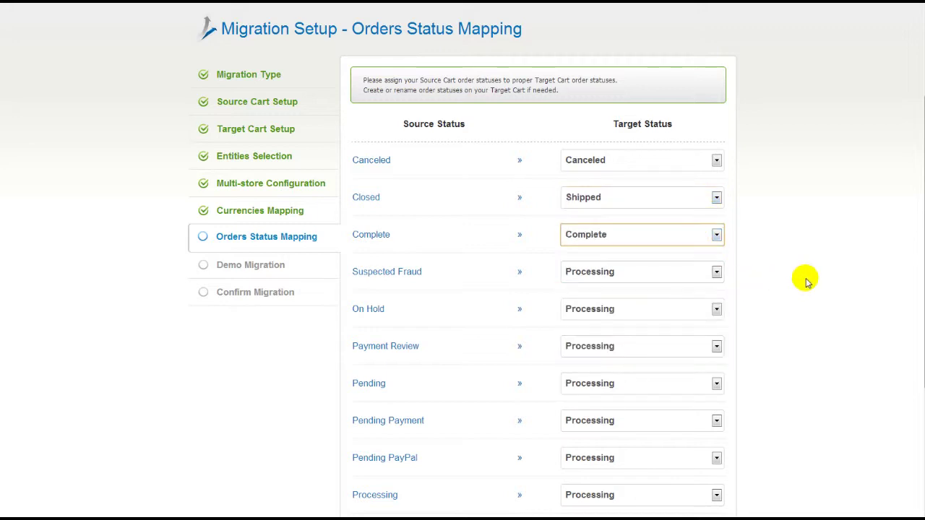
{"action": "scroll", "coordinate": [905, 264], "scroll_direction": "down", "scroll_amount": 3}
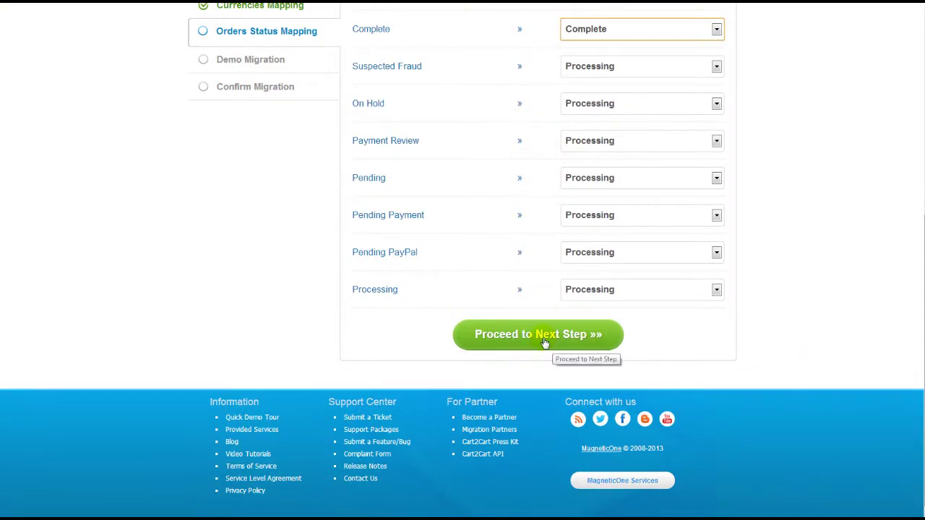
{"action": "left_click", "coordinate": [545, 343]}
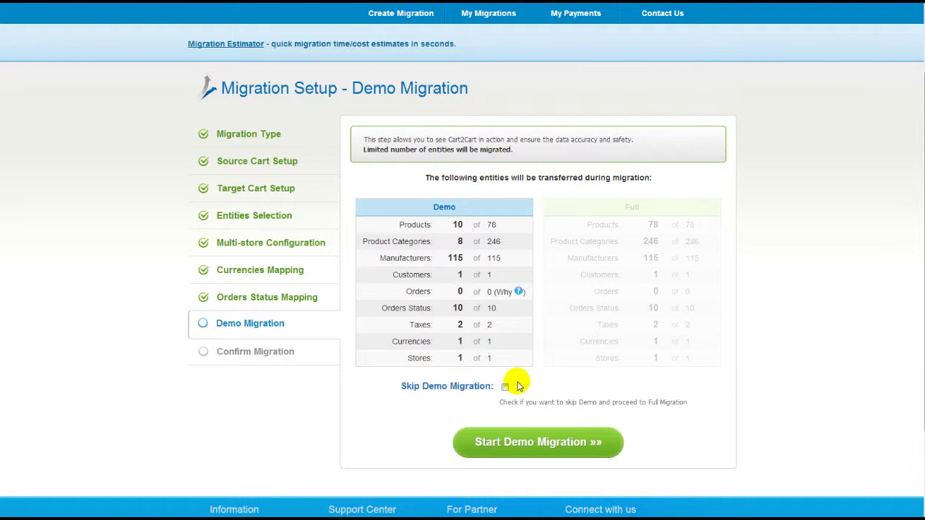
- Run the demo migration and inspect the migrated products and customers lists
{"action": "left_click", "coordinate": [538, 443]}
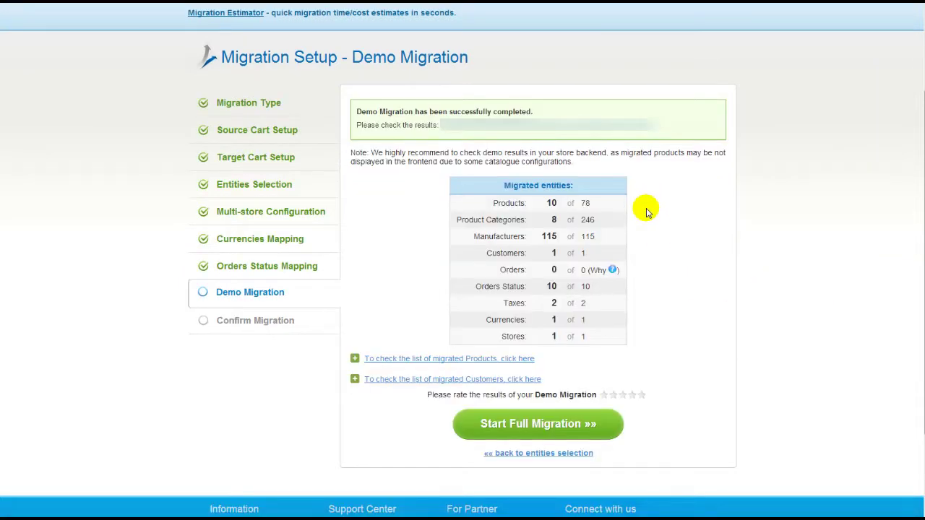
{"action": "left_click", "coordinate": [477, 359]}
{"action": "left_click_drag", "start_coordinate": [721, 418], "coordinate": [721, 464]}
{"action": "left_click", "coordinate": [446, 359]}
{"action": "left_click", "coordinate": [521, 380]}
{"action": "left_click", "coordinate": [523, 379]}
- Check the demo results in the store, then move on to confirming the full migration
{"action": "left_click", "coordinate": [626, 133]}
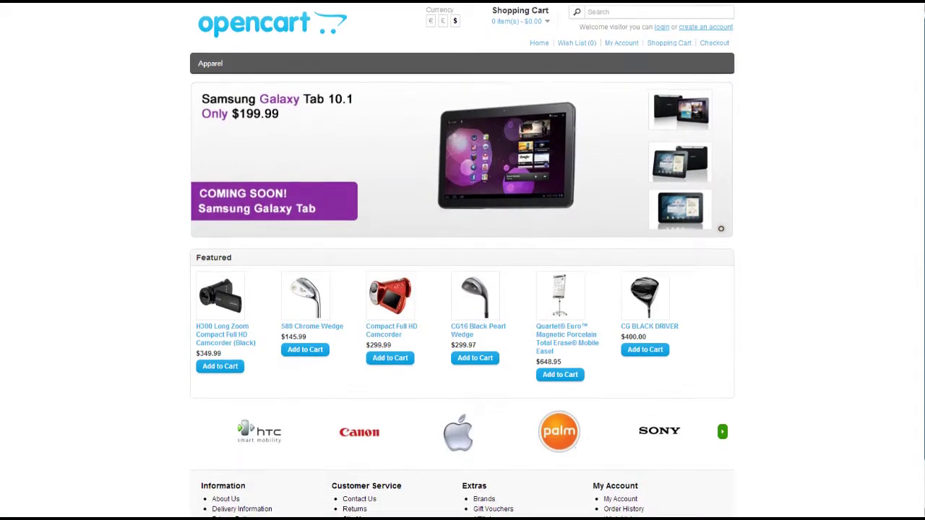
{"action": "scroll", "coordinate": [625, 134], "scroll_direction": "down", "scroll_amount": 1}
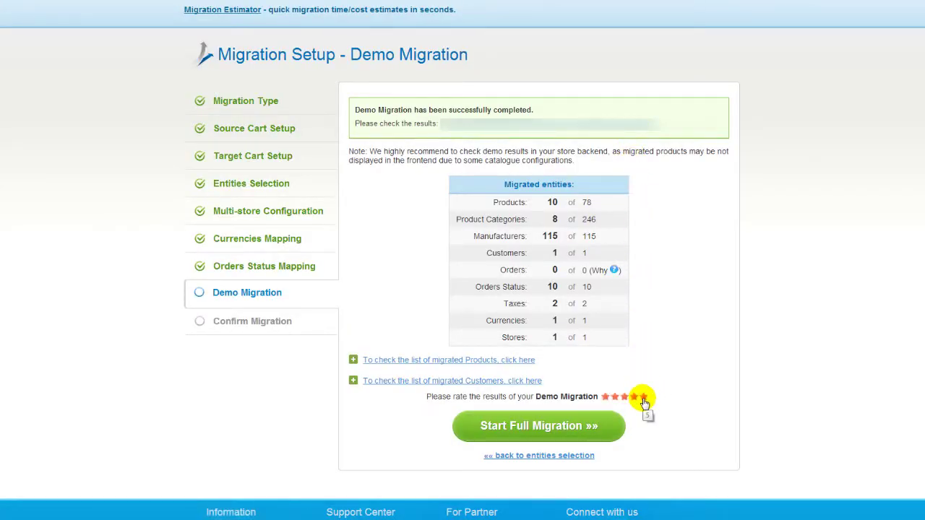
{"action": "left_click", "coordinate": [590, 427]}
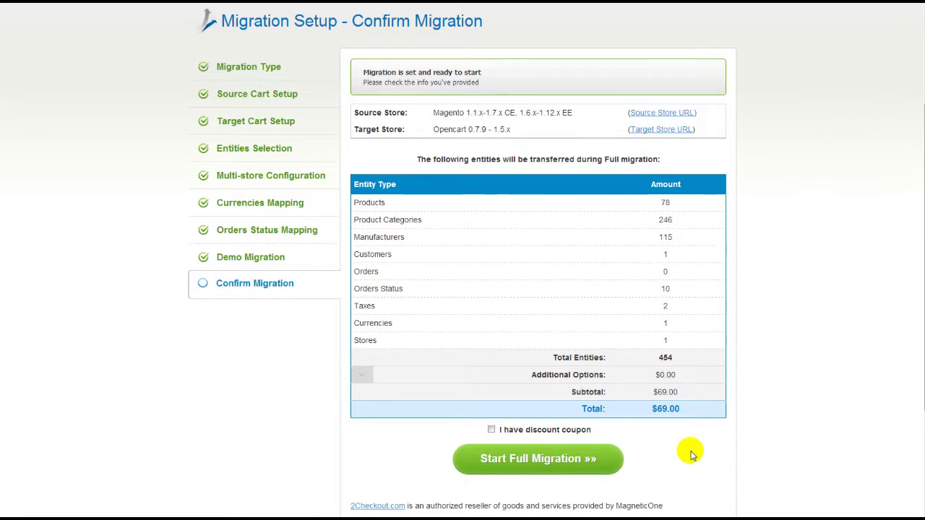
- Run the full migration without the discount coupon, then open the OpenCart target store
{"action": "left_click", "coordinate": [537, 431]}
{"action": "left_click", "coordinate": [547, 432]}
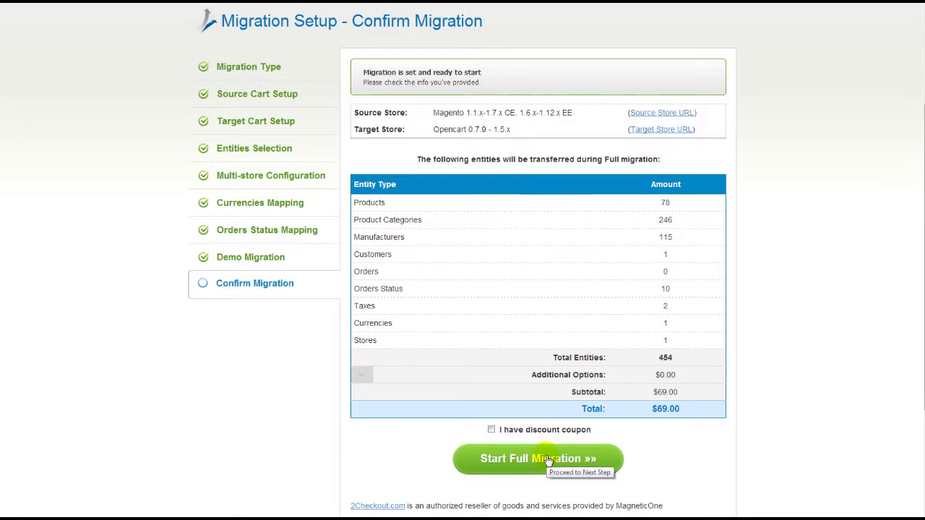
{"action": "left_click", "coordinate": [548, 460]}
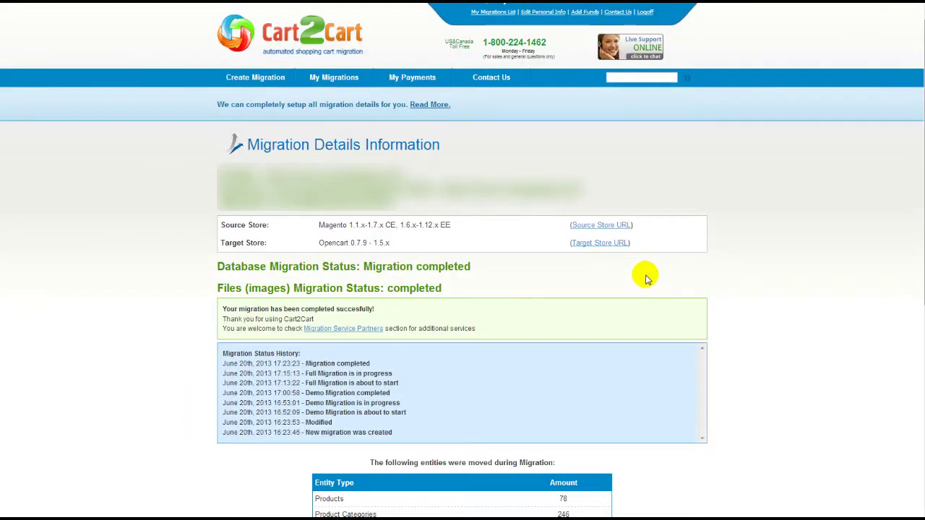
{"action": "left_click", "coordinate": [606, 245]}
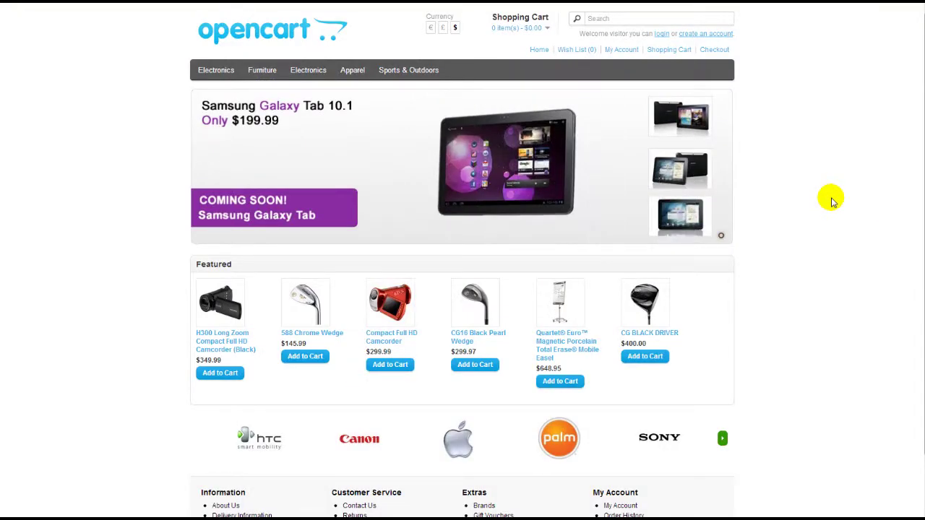